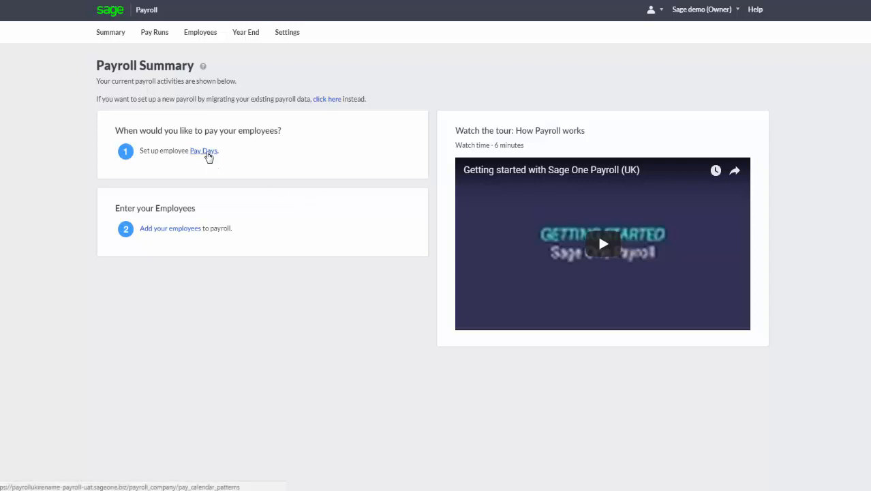
# Begin setting up the weekly pay day calendar with Friday as the pay day.
pyautogui.click(209, 152)
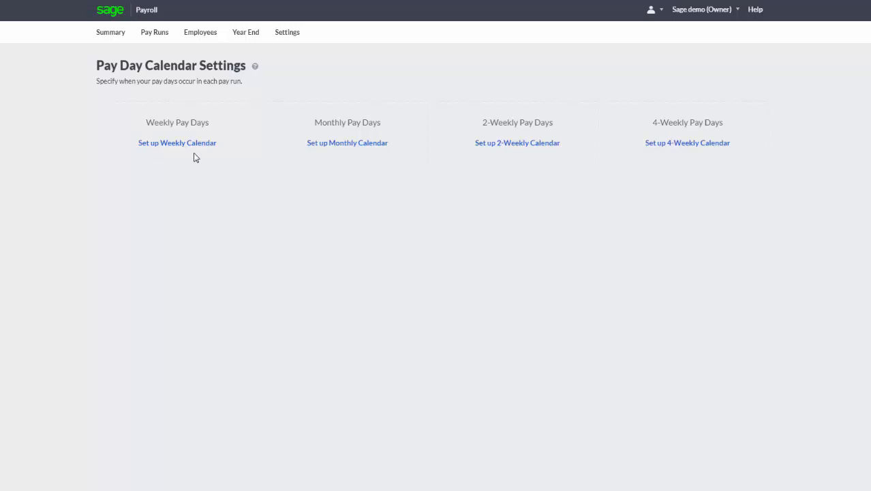
pyautogui.click(194, 146)
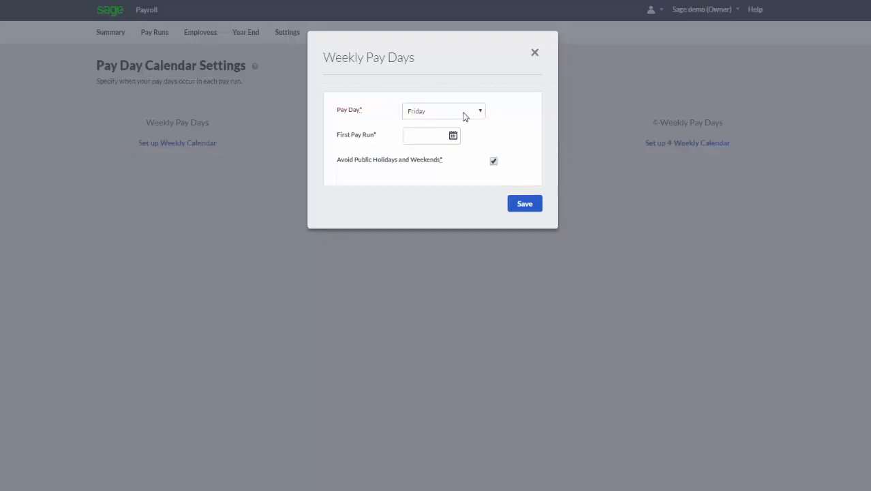
pyautogui.click(466, 114)
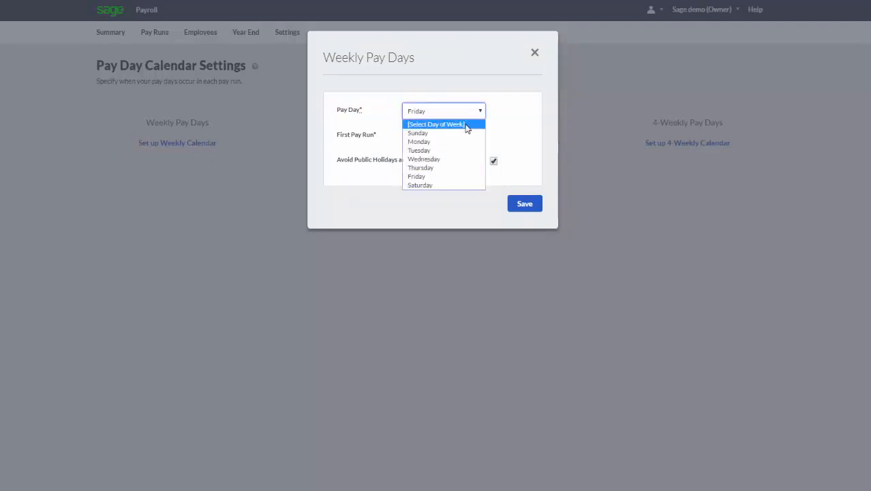
pyautogui.click(443, 176)
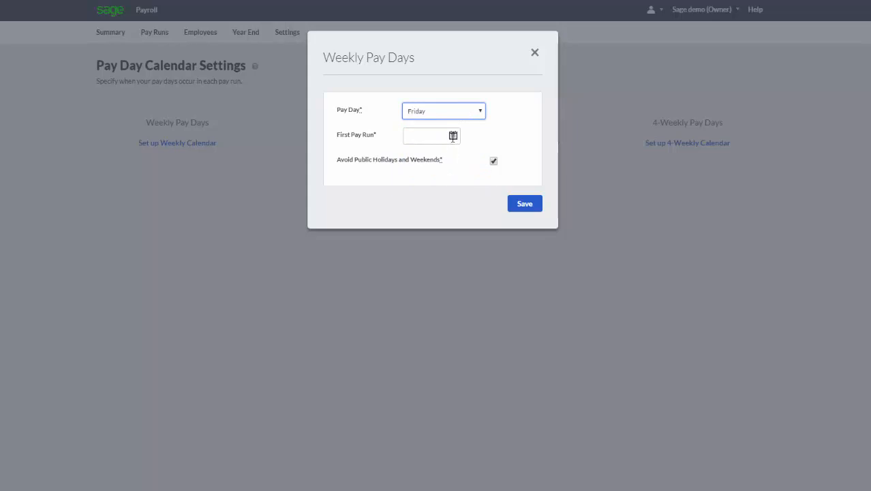
# Set the first weekly pay run to 04/08/2017 and save the weekly calendar.
pyautogui.click(452, 136)
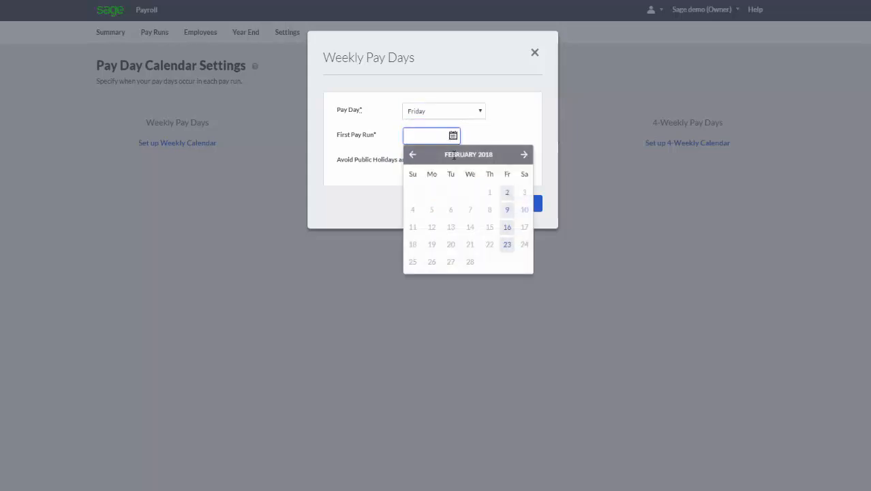
pyautogui.click(412, 156)
pyautogui.click(412, 155)
pyautogui.click(412, 155)
pyautogui.click(412, 155)
pyautogui.click(412, 155)
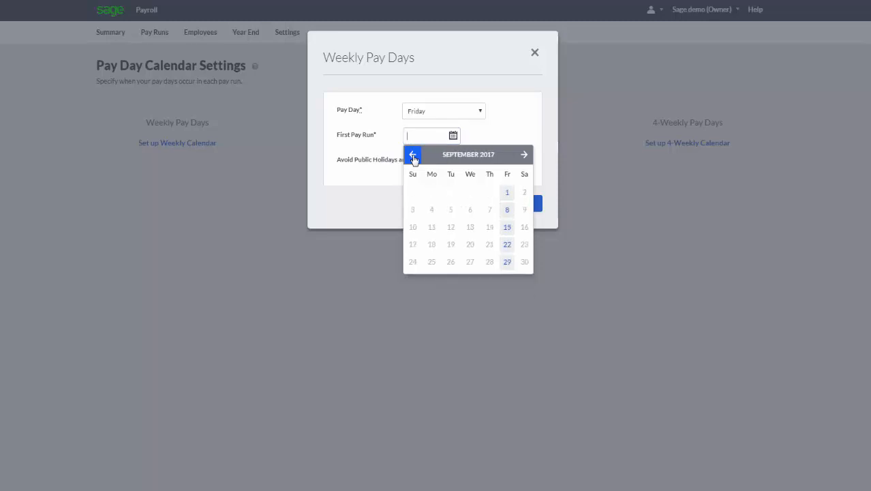
pyautogui.click(412, 155)
pyautogui.click(507, 194)
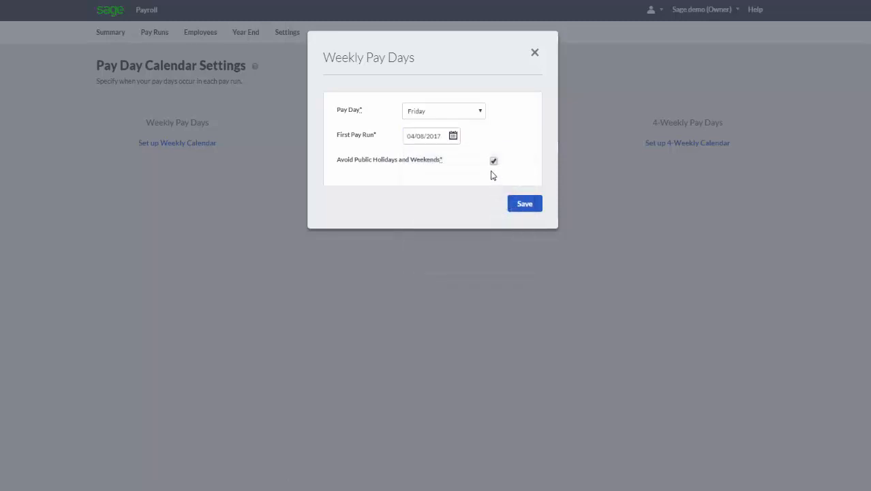
pyautogui.click(520, 207)
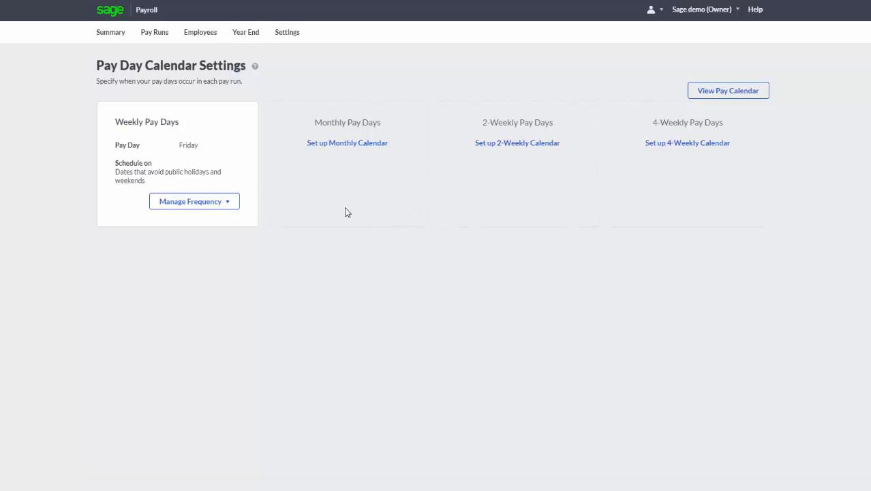
# Set up the monthly pay day calendar to pay on the last day of the month and save it.
pyautogui.click(352, 146)
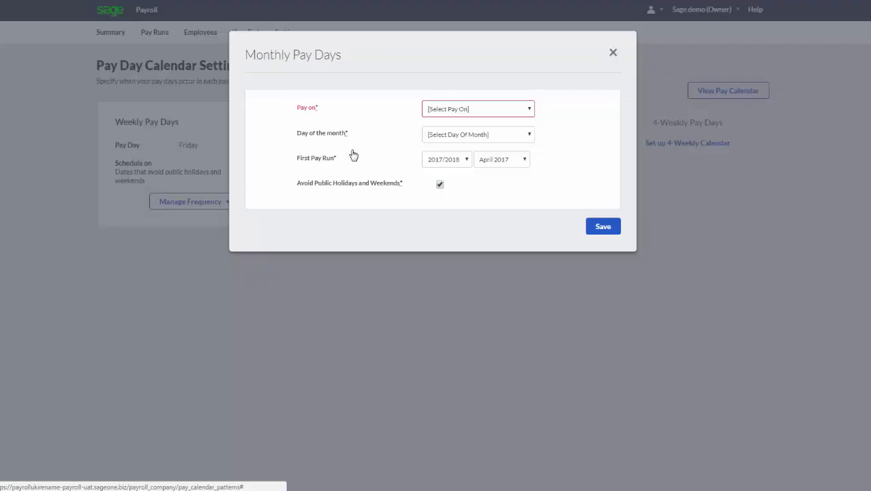
pyautogui.click(479, 113)
pyautogui.click(477, 140)
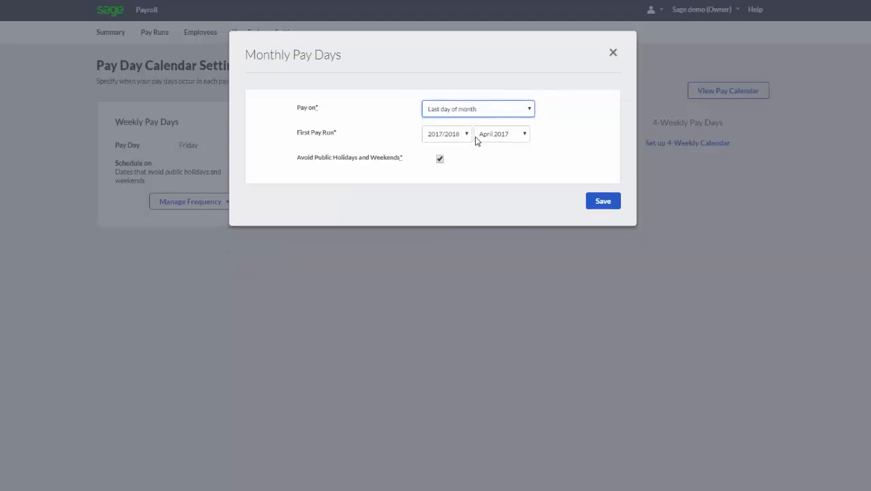
pyautogui.click(606, 202)
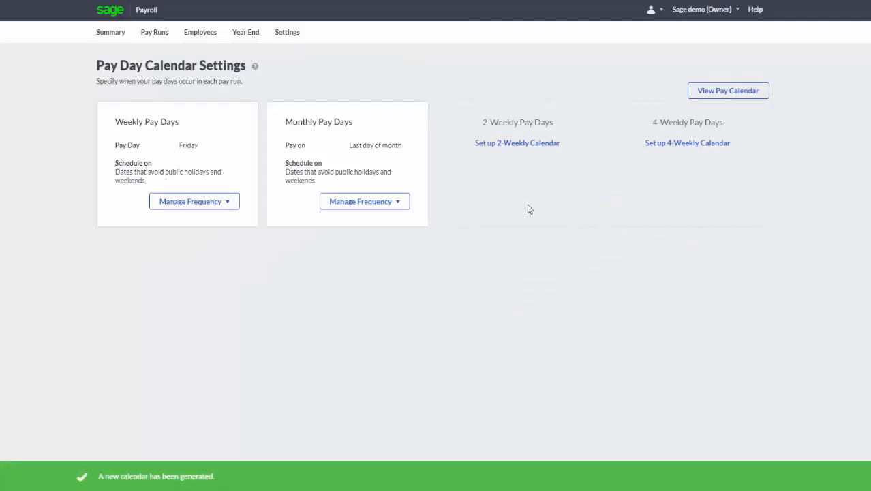
# Return to the payroll summary, continue with the new company setup and start a new employee record.
pyautogui.click(117, 36)
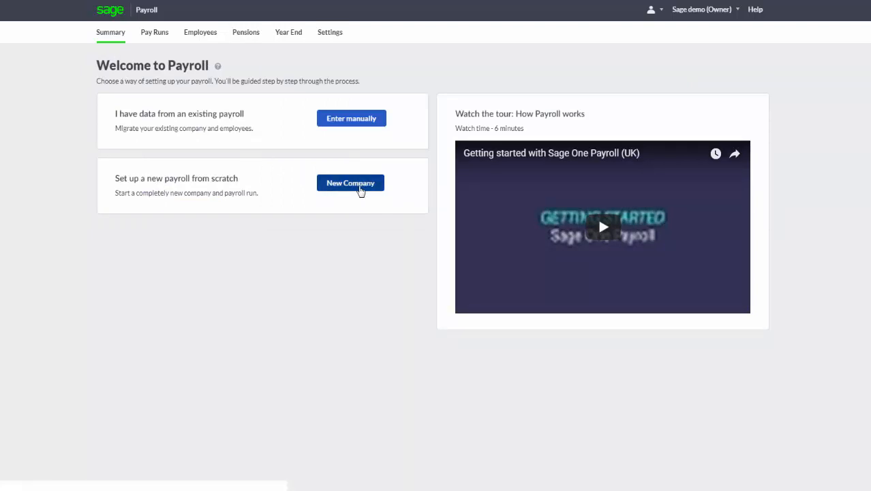
pyautogui.click(360, 190)
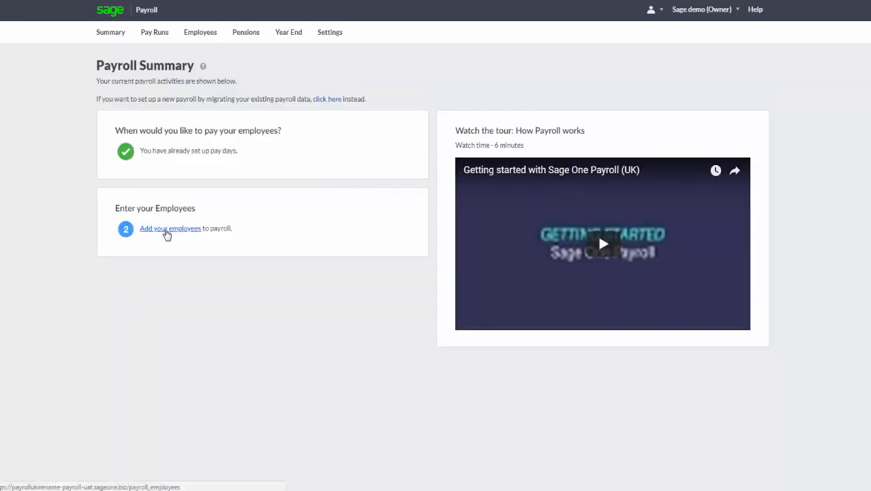
pyautogui.click(167, 233)
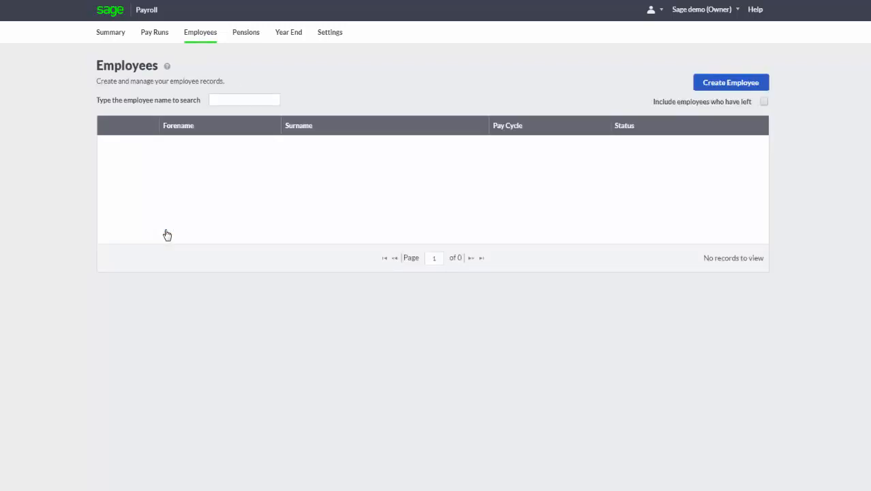
pyautogui.click(704, 85)
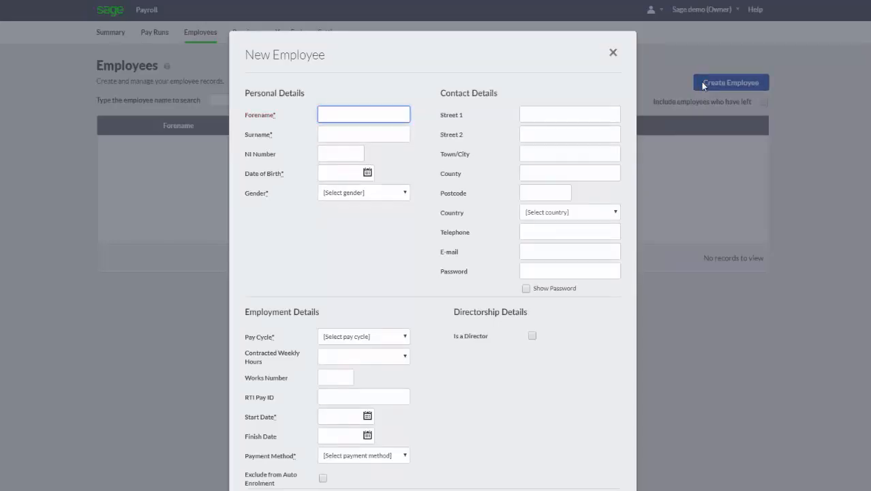
# Enter the employee's forename and surname in the personal details.
pyautogui.press('Tab')
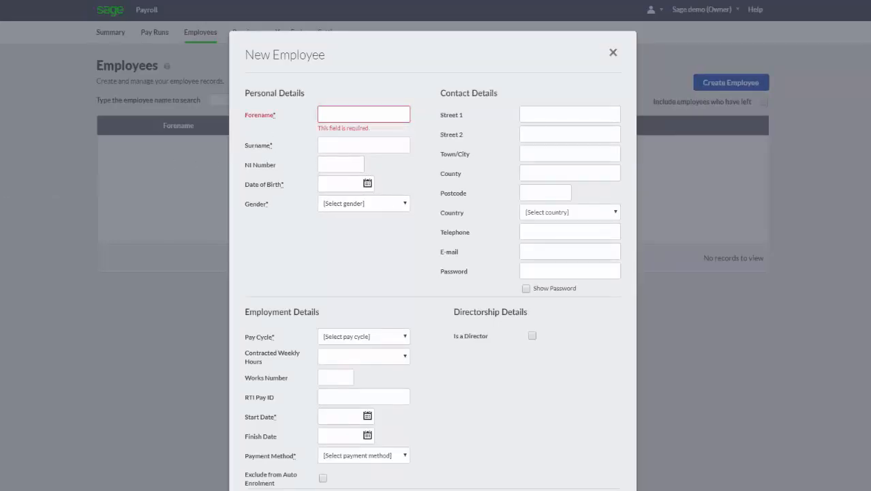
pyautogui.click(346, 116)
pyautogui.write('Joe')
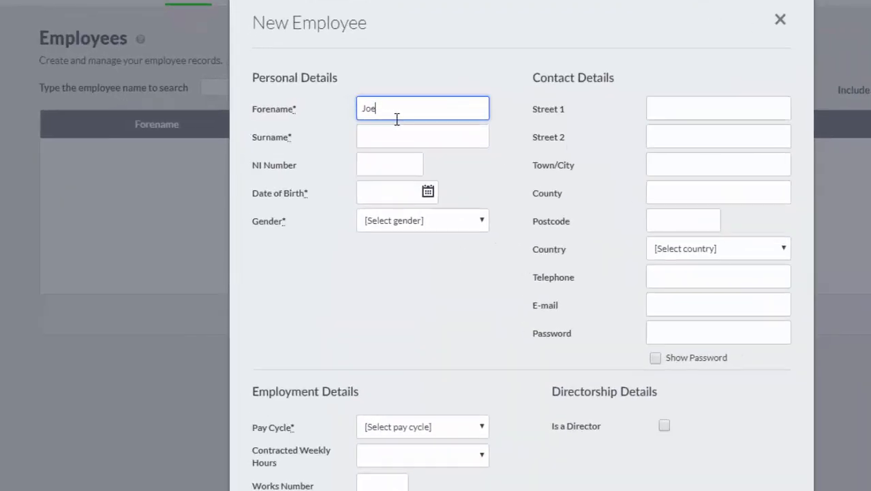
pyautogui.press('Tab')
pyautogui.write('Bloggs')
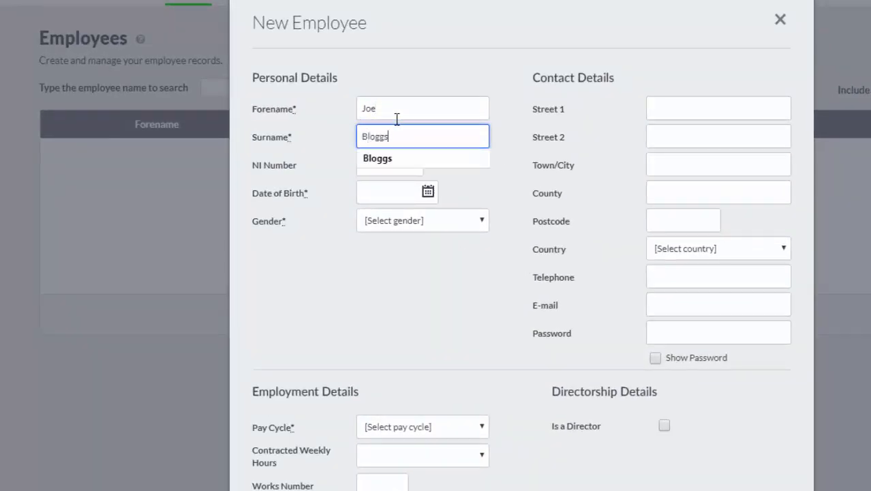
pyautogui.click(399, 159)
# Enter the employee's date of birth and set the gender to Male.
pyautogui.click(375, 190)
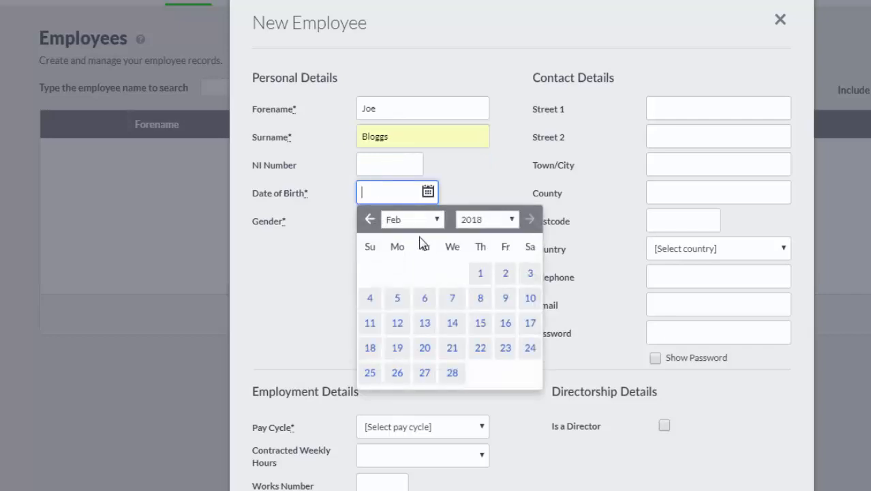
pyautogui.click(468, 221)
pyautogui.scroll(10, 488, 267)
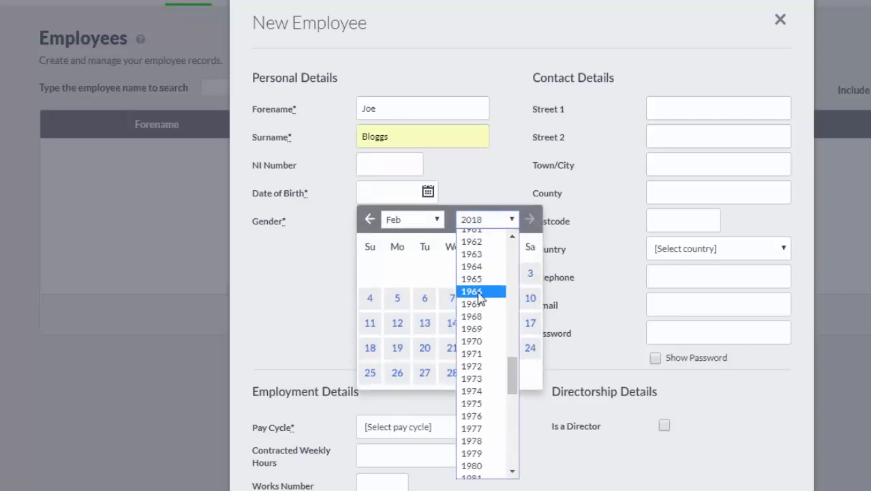
pyautogui.click(477, 292)
pyautogui.click(480, 300)
pyautogui.click(406, 224)
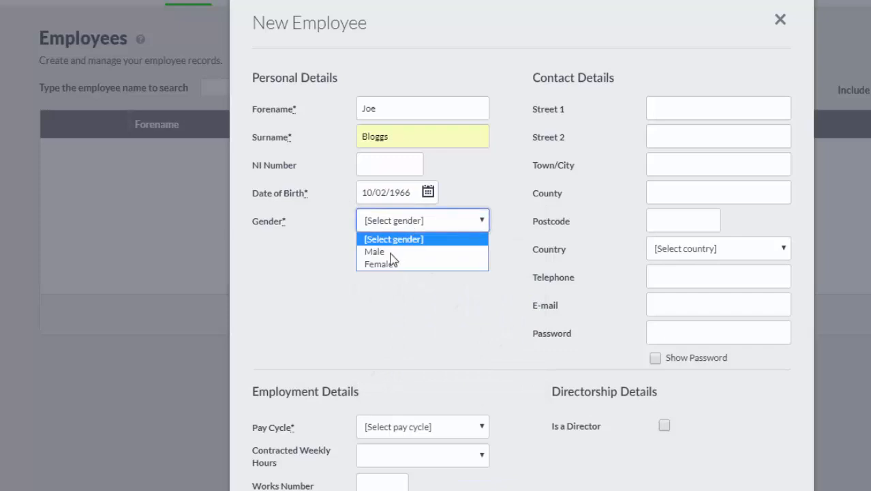
pyautogui.click(393, 250)
# Fill in both street lines of the employee's address and set the country to United Kingdom.
pyautogui.click(670, 106)
pyautogui.write('Street1')
pyautogui.click(664, 136)
pyautogui.write('Street2')
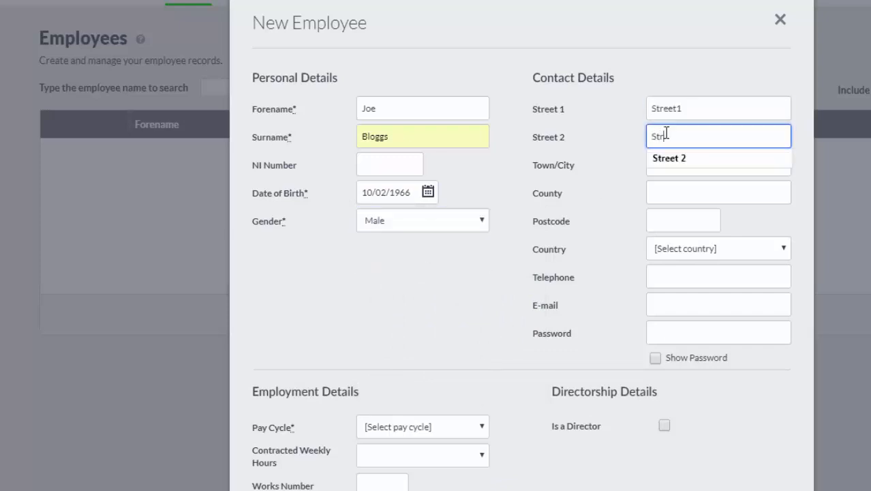
pyautogui.click(681, 252)
pyautogui.click(678, 282)
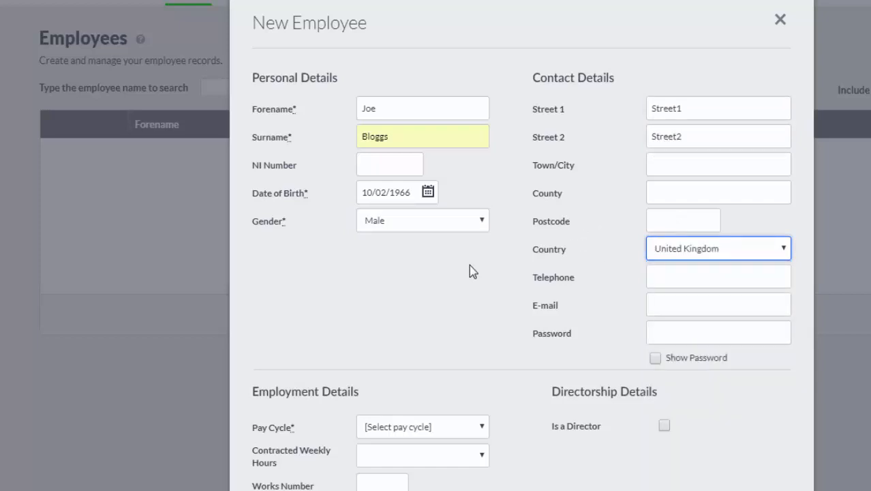
# Set the employee's pay cycle to Monthly in the employment details.
pyautogui.click(378, 426)
pyautogui.click(395, 470)
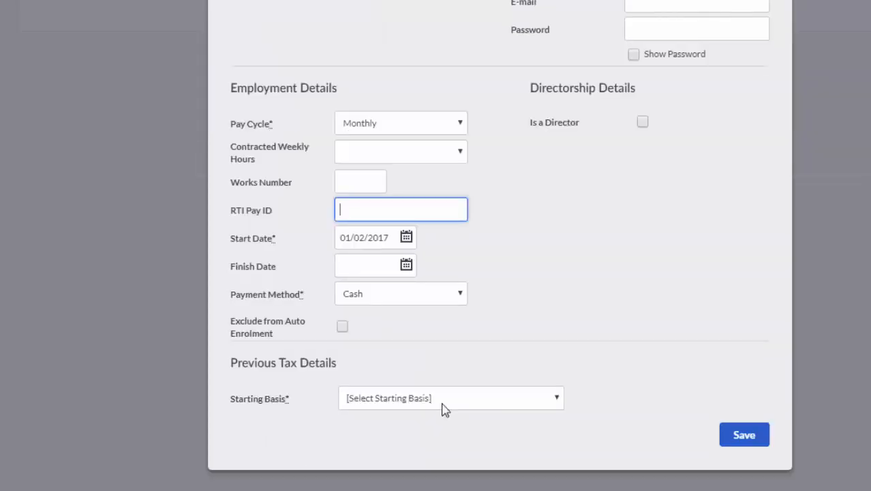
# Set the starting basis in the previous tax details to "This is an existing employee".
pyautogui.click(442, 403)
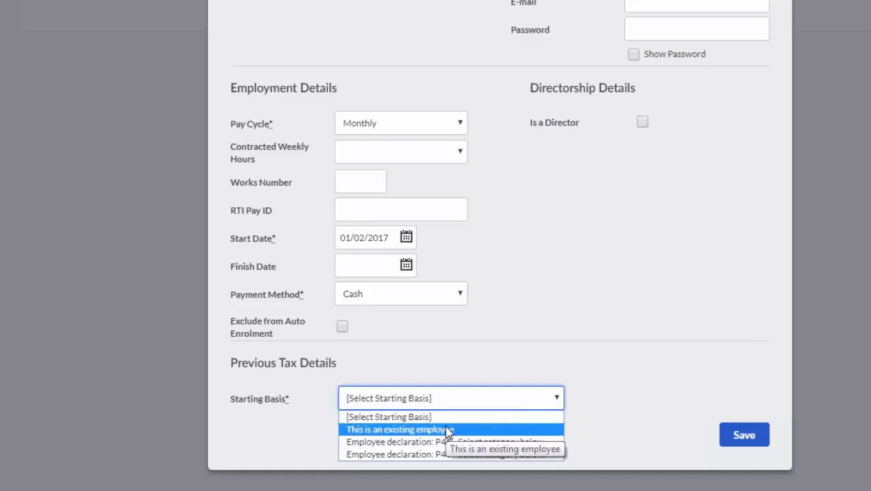
pyautogui.click(464, 429)
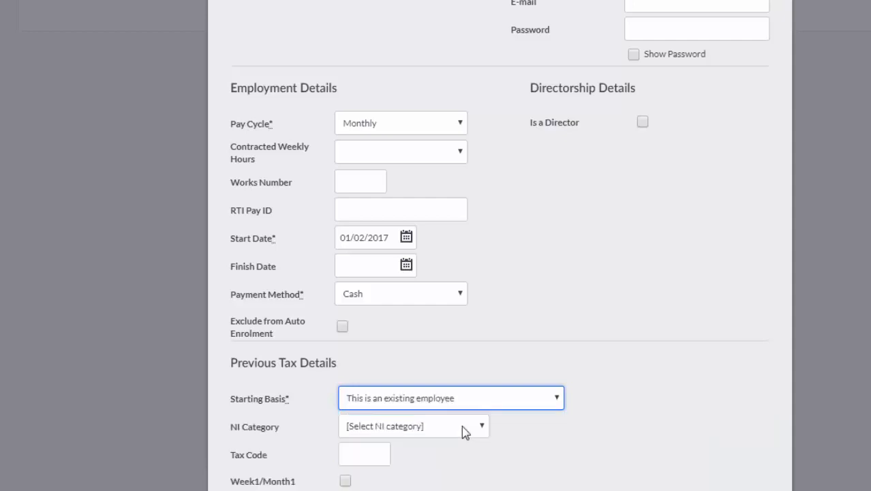
pyautogui.scroll(-2, 461, 426)
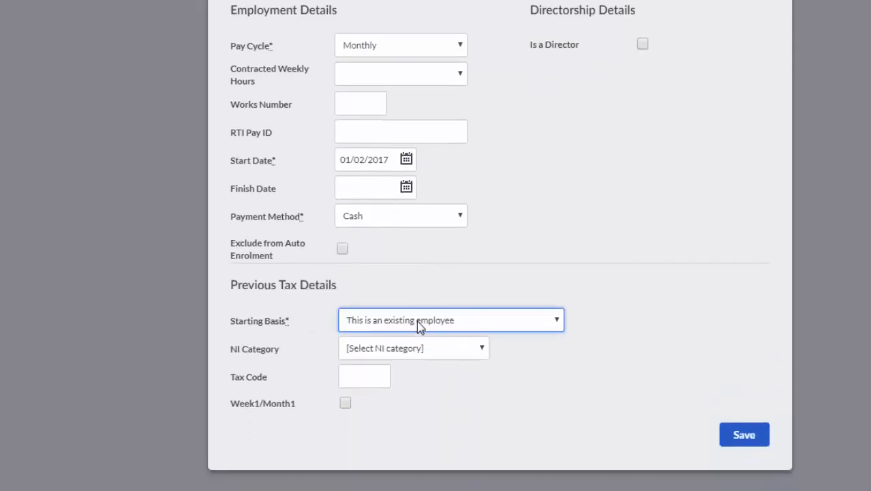
# Set the starting basis to the P45 employee declaration with circumstances A, and save the new employee.
pyautogui.click(419, 327)
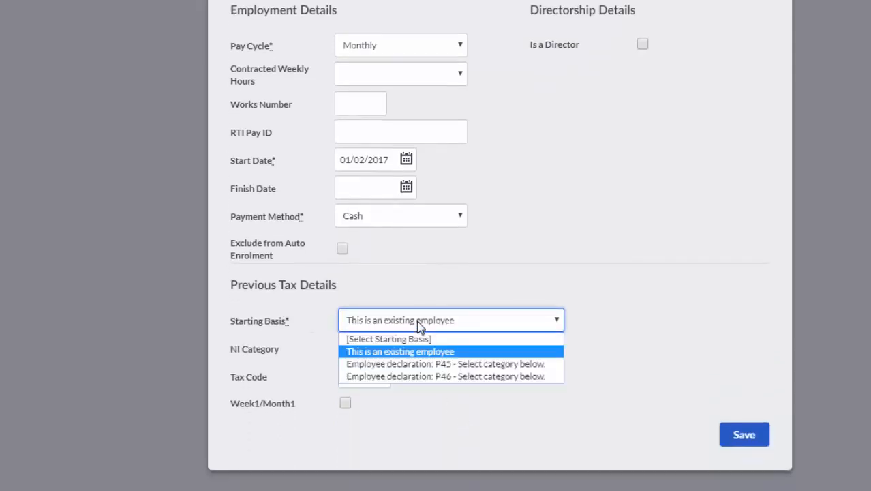
pyautogui.click(430, 363)
pyautogui.scroll(-1, 424, 368)
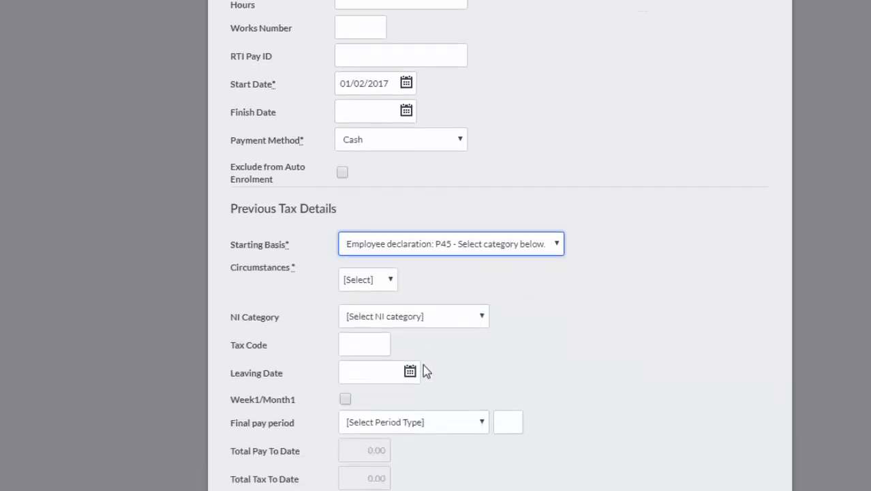
pyautogui.scroll(-1, 423, 365)
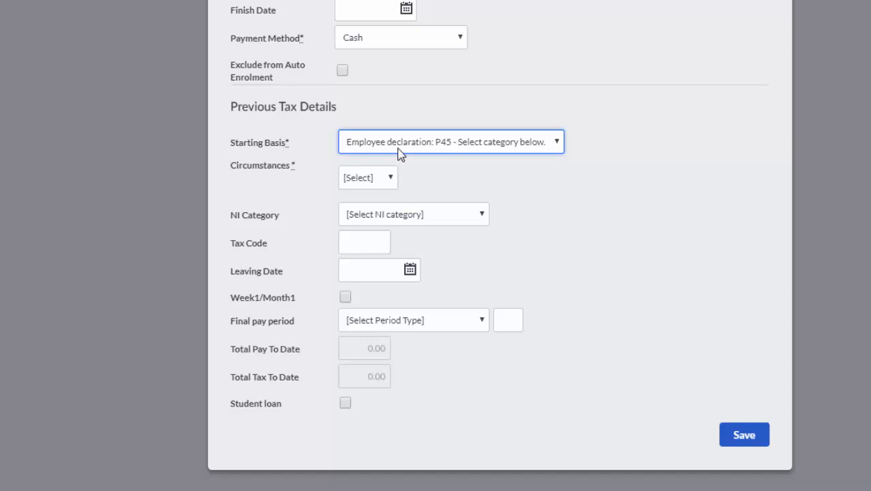
pyautogui.click(389, 176)
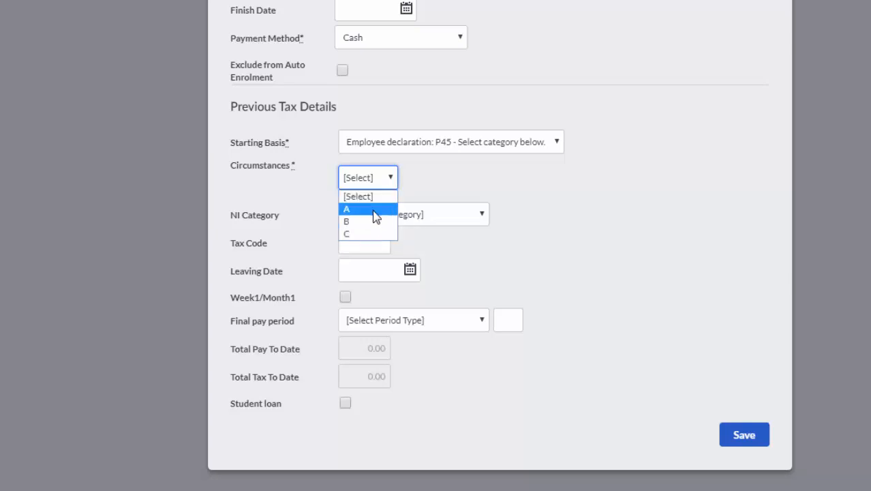
pyautogui.click(374, 211)
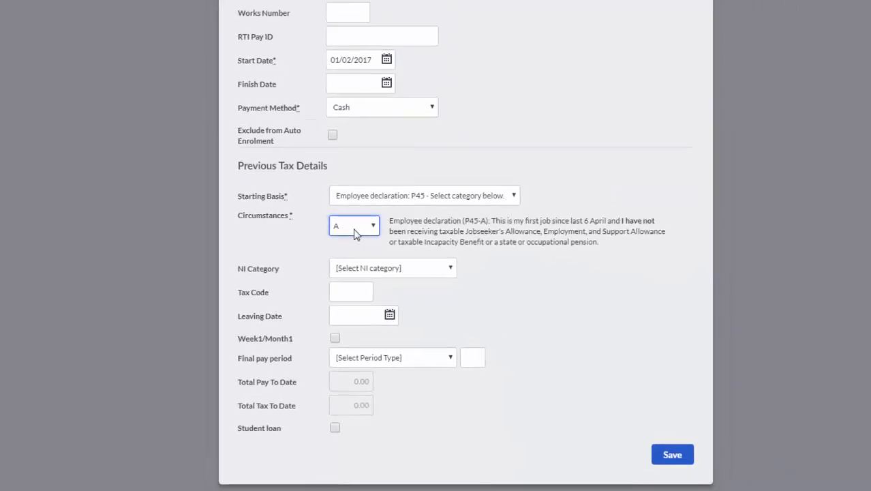
pyautogui.click(607, 462)
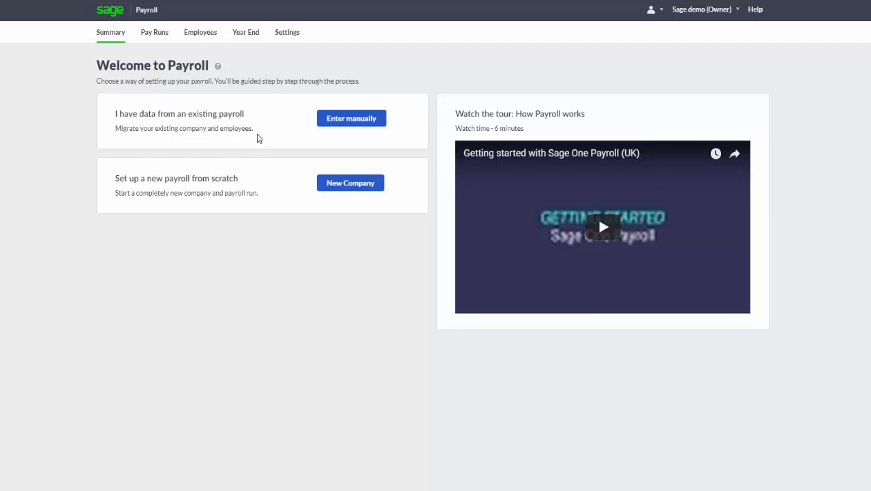
# Start manual migration of an existing payroll and set the last completed P32 reporting period to Quarter 1 (April - June 2017).
pyautogui.click(347, 121)
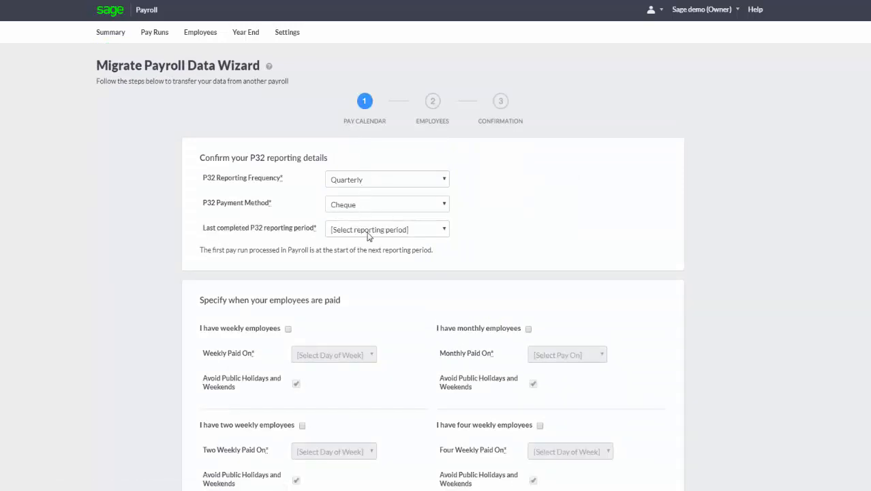
pyautogui.click(369, 230)
pyautogui.click(370, 251)
pyautogui.scroll(-2, 372, 250)
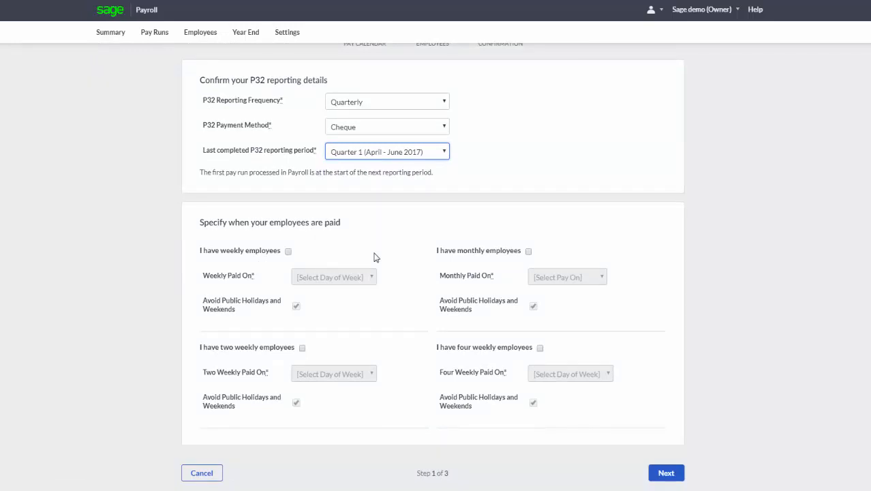
# Specify weekly employees paid on Tuesday and monthly employees paid on the last day of month, and continue to the employees stage.
pyautogui.click(288, 252)
pyautogui.click(332, 277)
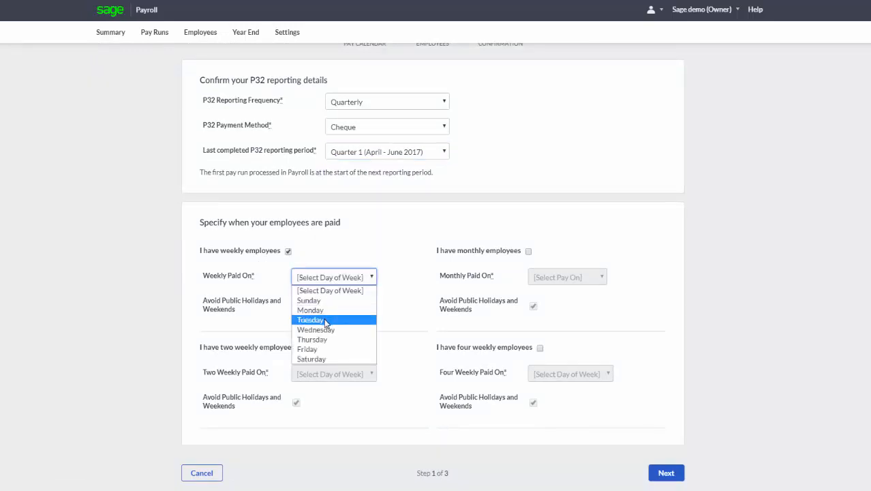
pyautogui.click(322, 316)
pyautogui.click(528, 252)
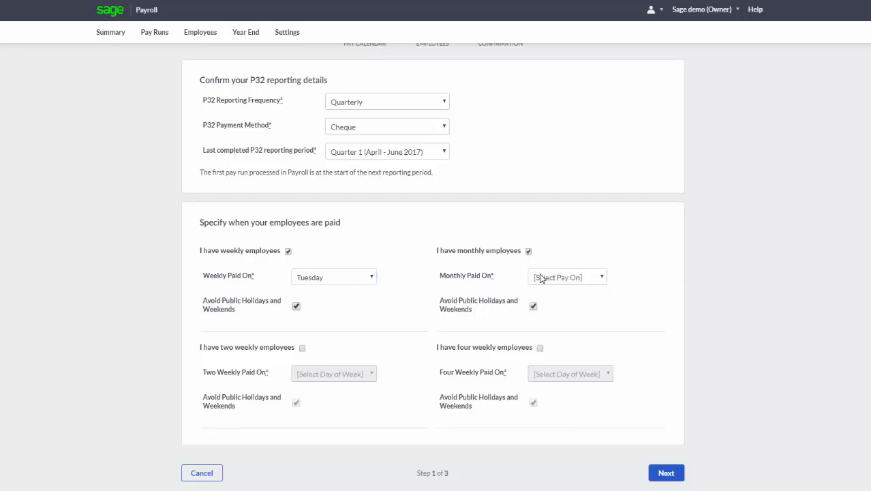
pyautogui.click(542, 277)
pyautogui.click(549, 310)
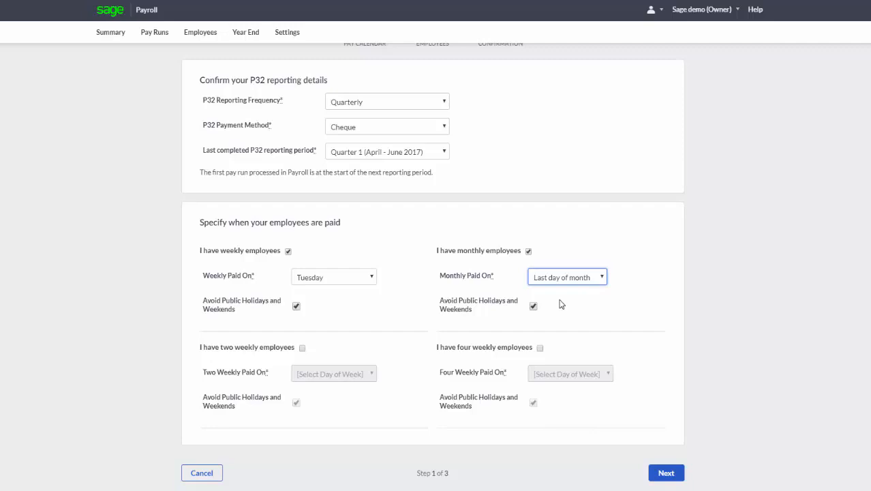
pyautogui.click(668, 480)
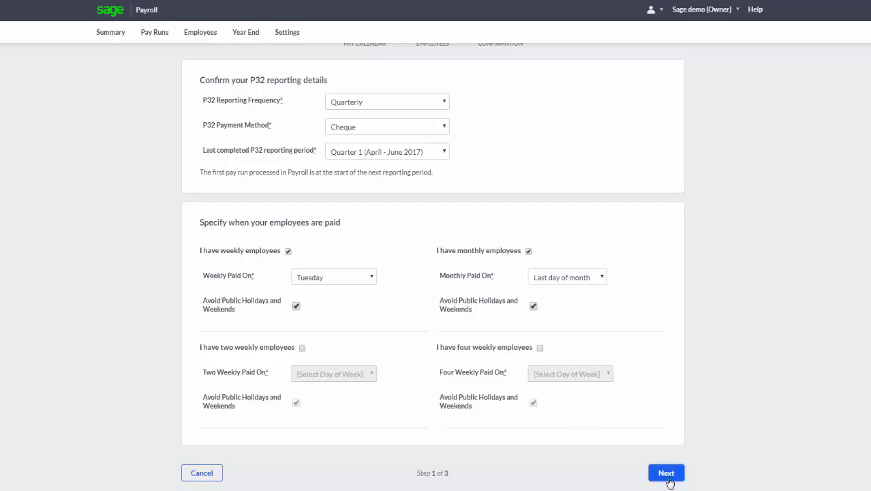
pyautogui.click(668, 480)
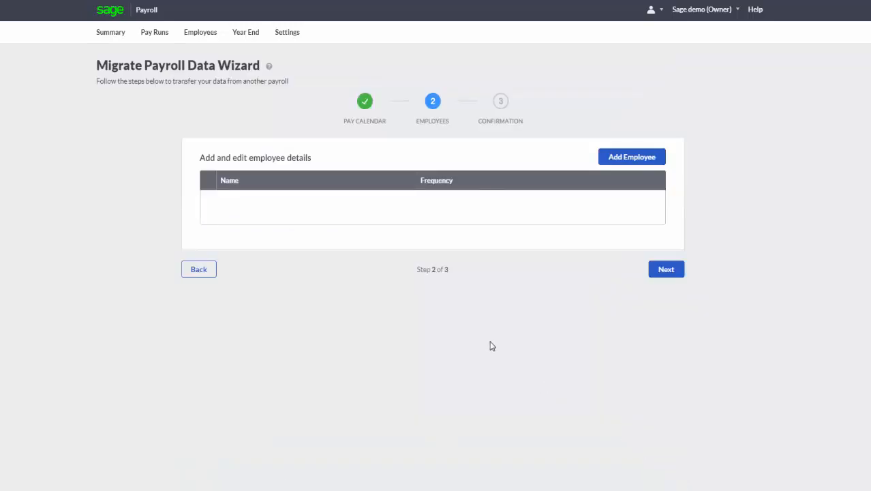
# Start adding an employee to the migration and enter the employee's forename and surname.
pyautogui.click(627, 158)
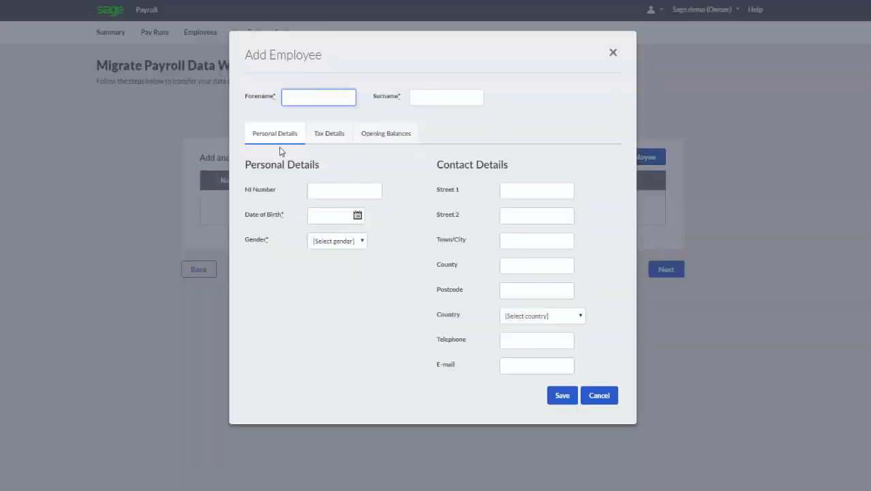
pyautogui.write('Joe')
pyautogui.press('Tab')
pyautogui.write('Bloggs')
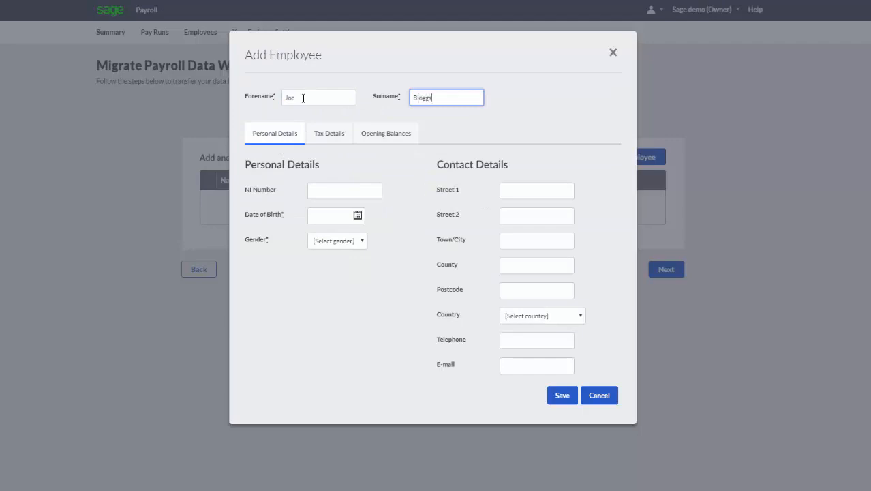
# Review the new employee's tax details, opening balances and personal details, and save the employee.
pyautogui.click(323, 140)
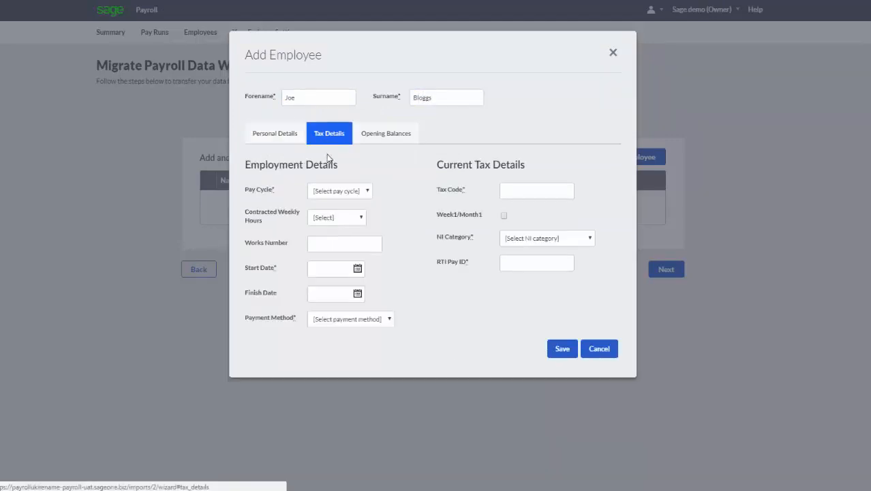
pyautogui.click(386, 140)
pyautogui.click(277, 136)
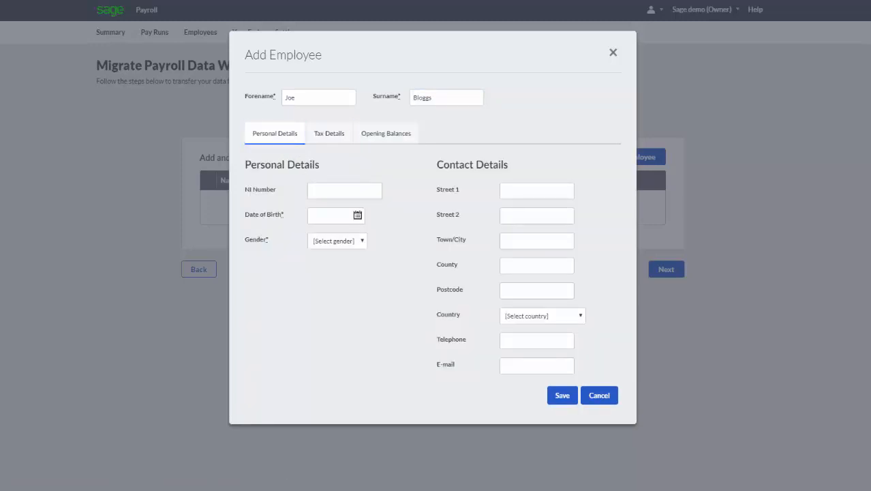
pyautogui.click(343, 135)
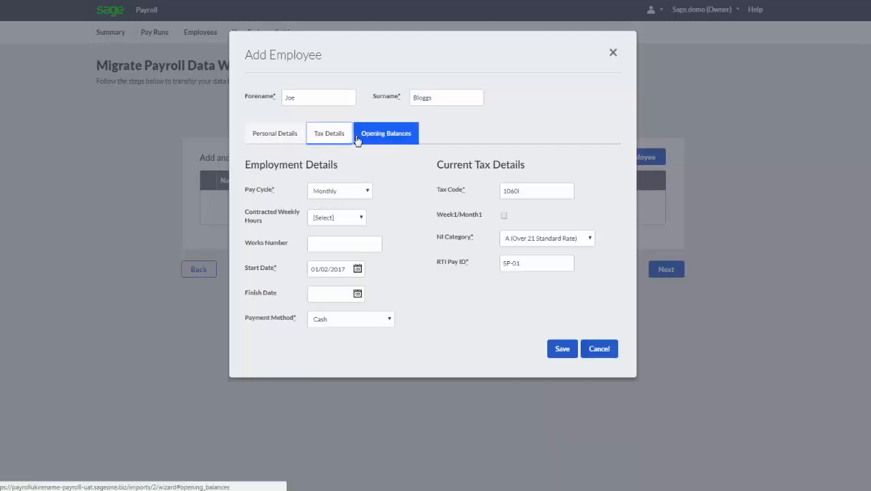
pyautogui.click(561, 350)
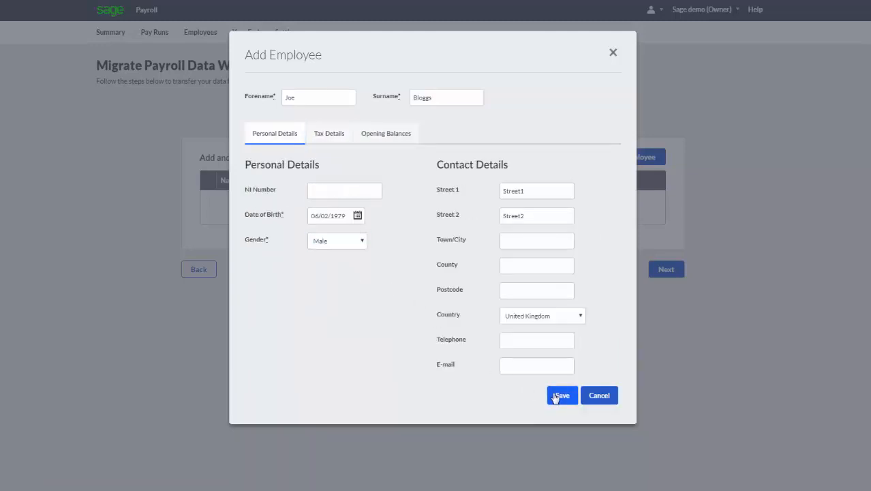
pyautogui.click(554, 397)
pyautogui.click(555, 397)
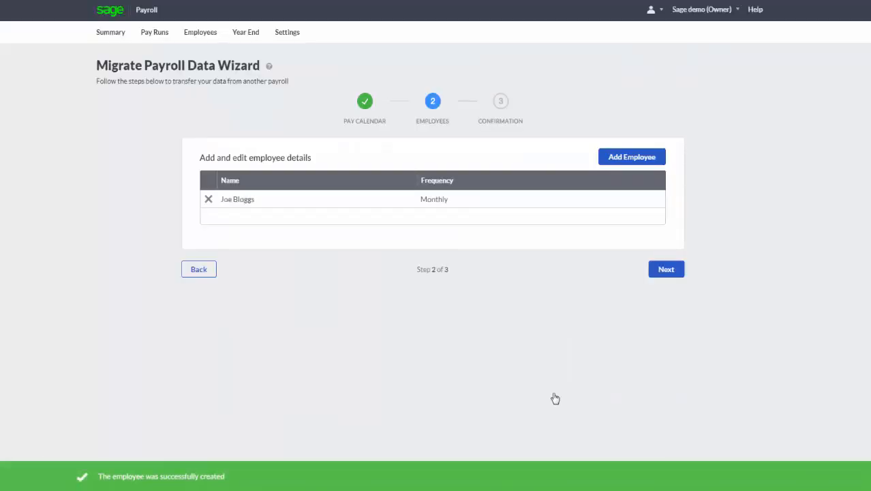
# Proceed to the migration confirmation, submit the migration and finish the wizard to return to the payroll summary.
pyautogui.click(664, 270)
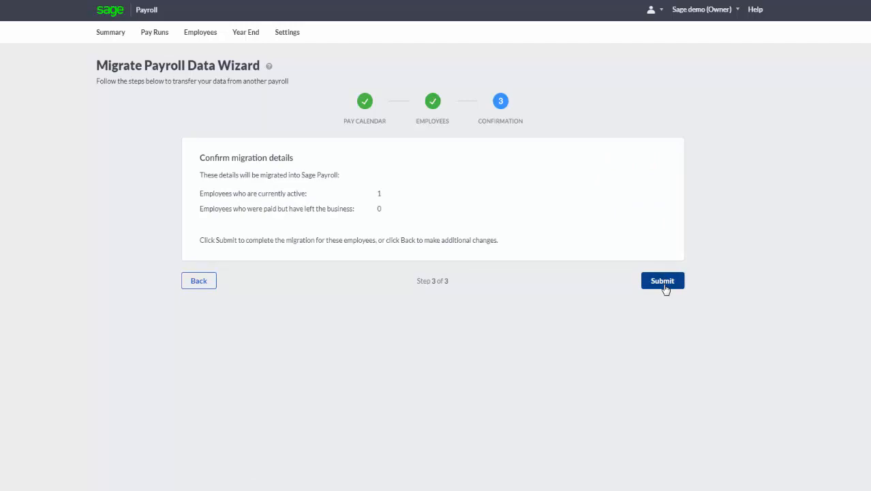
pyautogui.click(663, 285)
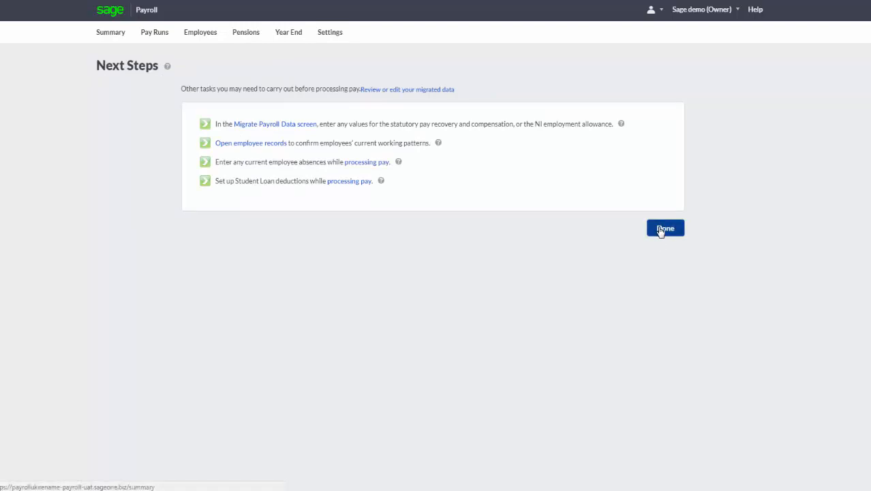
pyautogui.click(659, 230)
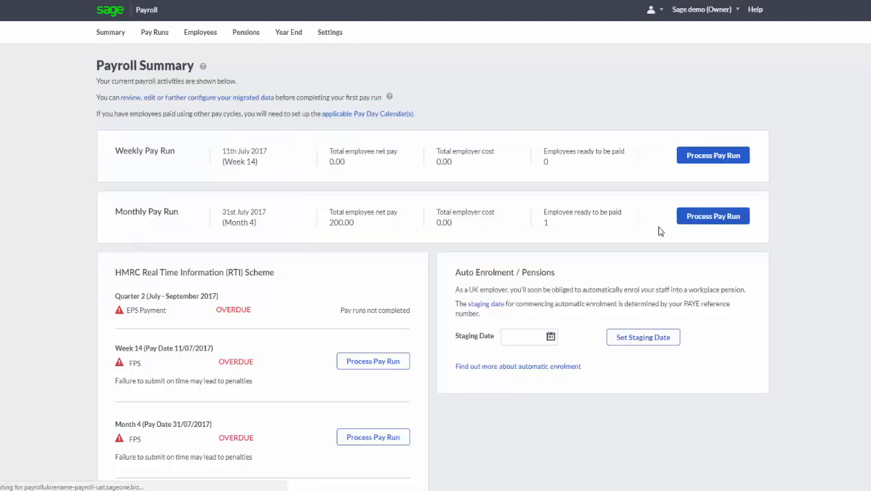